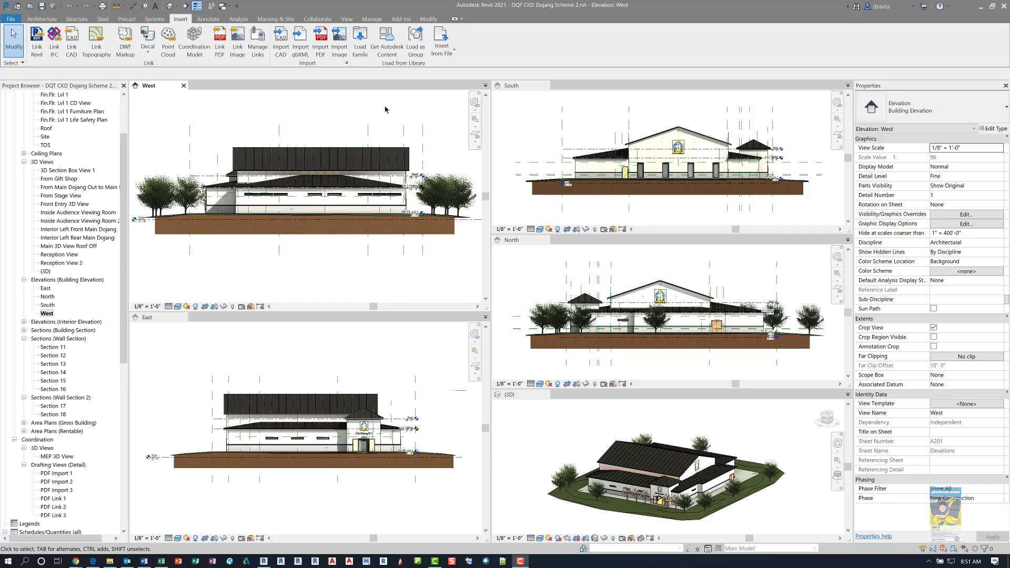
- Minimize Revit and bring the Autodesk Revit 2021 Content page forward in Chrome
left_click(184, 21)
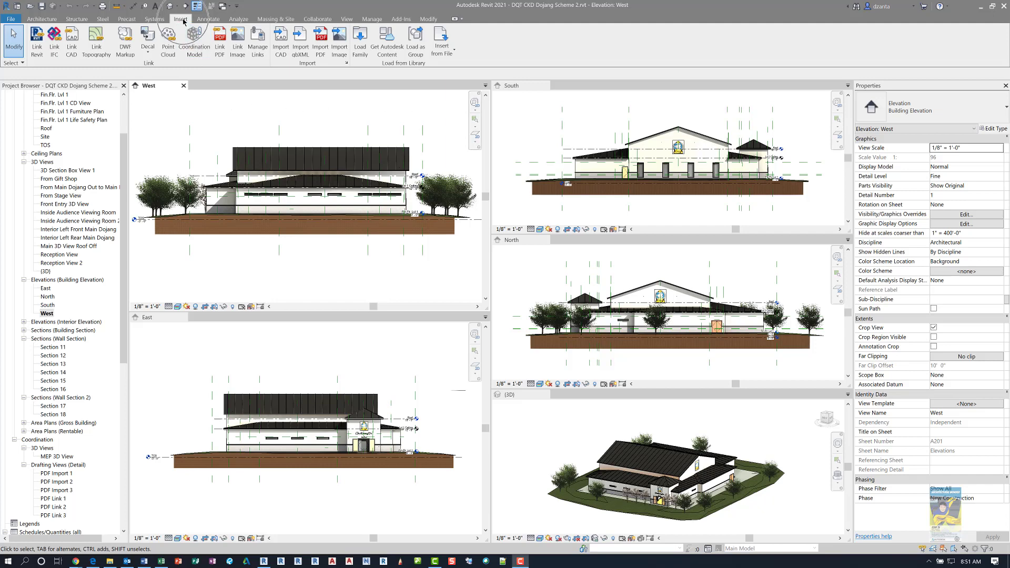
left_click(380, 64)
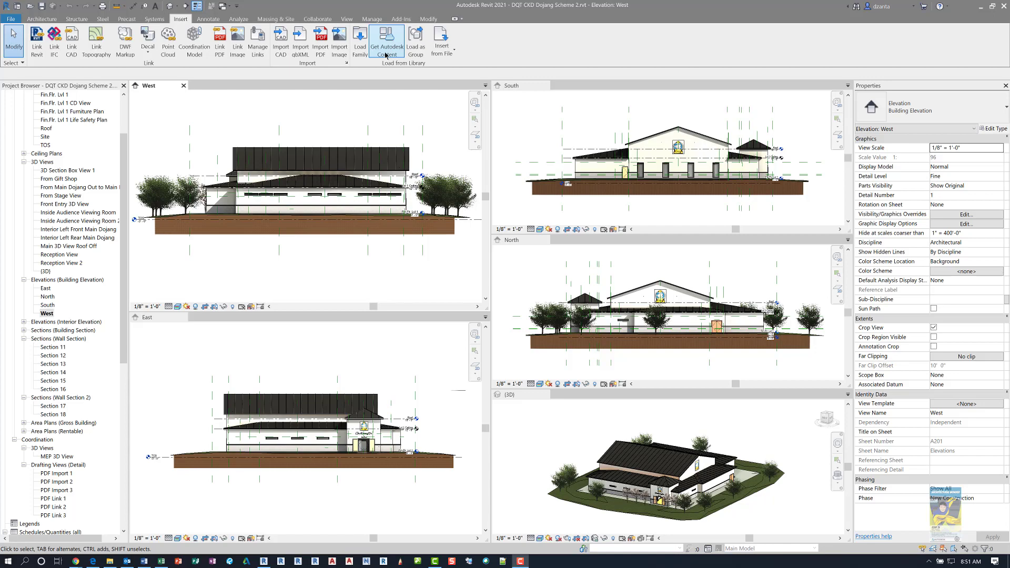
left_click(977, 7)
left_click(353, 16)
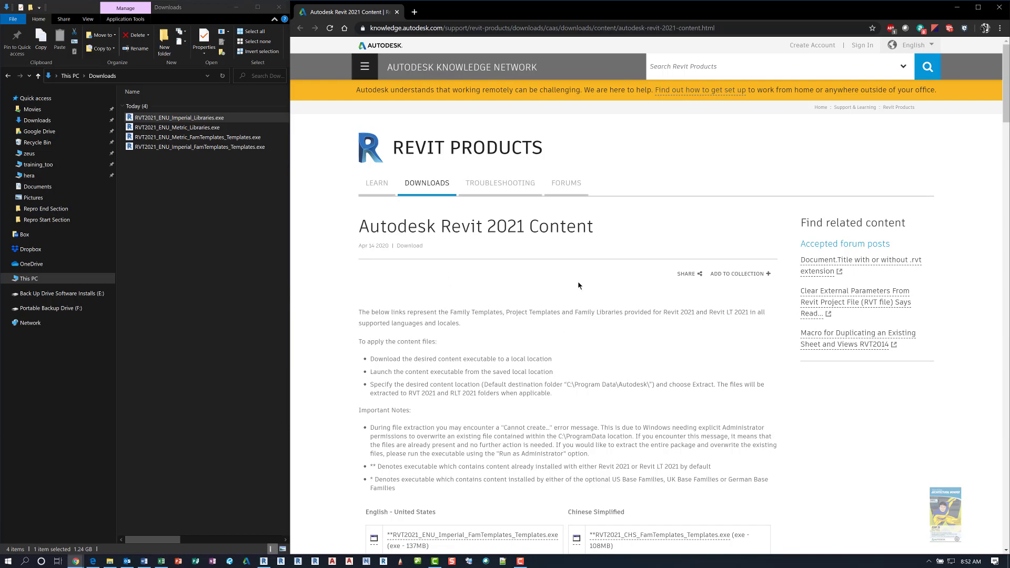
- Scroll to the English – United States table of Imperial and Metric installers
scroll(577, 286, "down", 6)
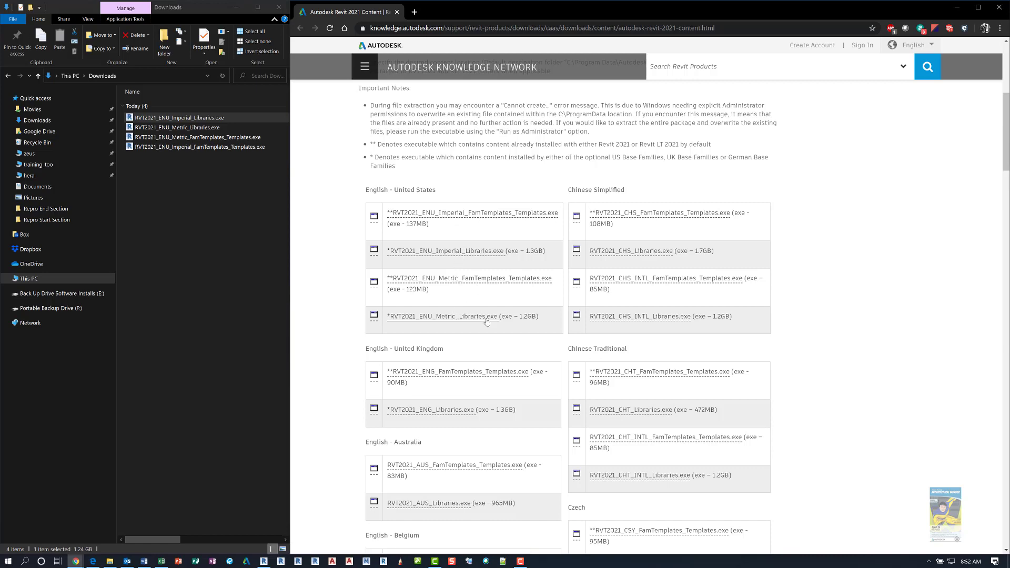
scroll(487, 322, "down", 2)
scroll(486, 322, "down", 2)
scroll(444, 264, "down", 3)
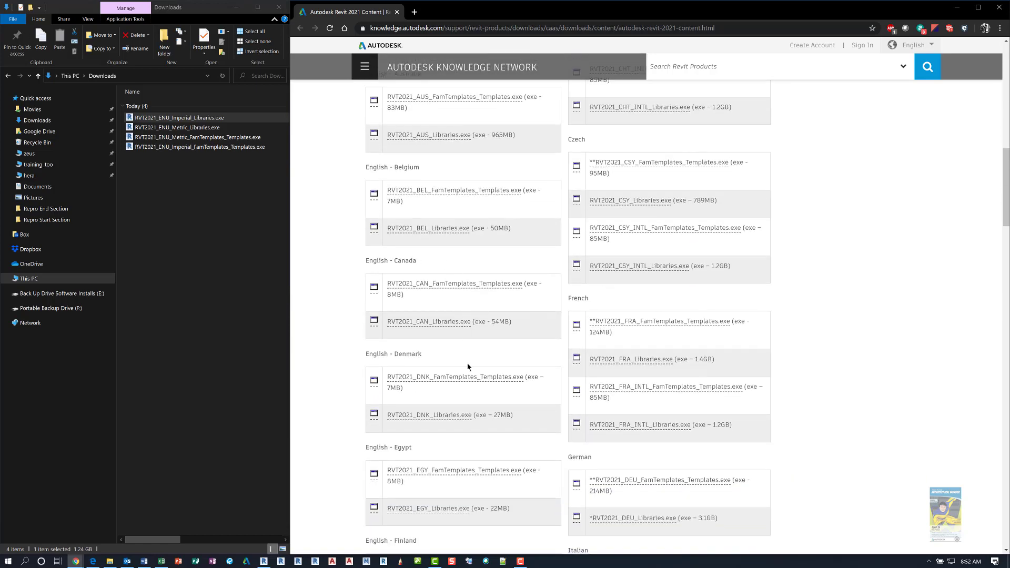
scroll(474, 379, "up", 4)
scroll(475, 369, "up", 5)
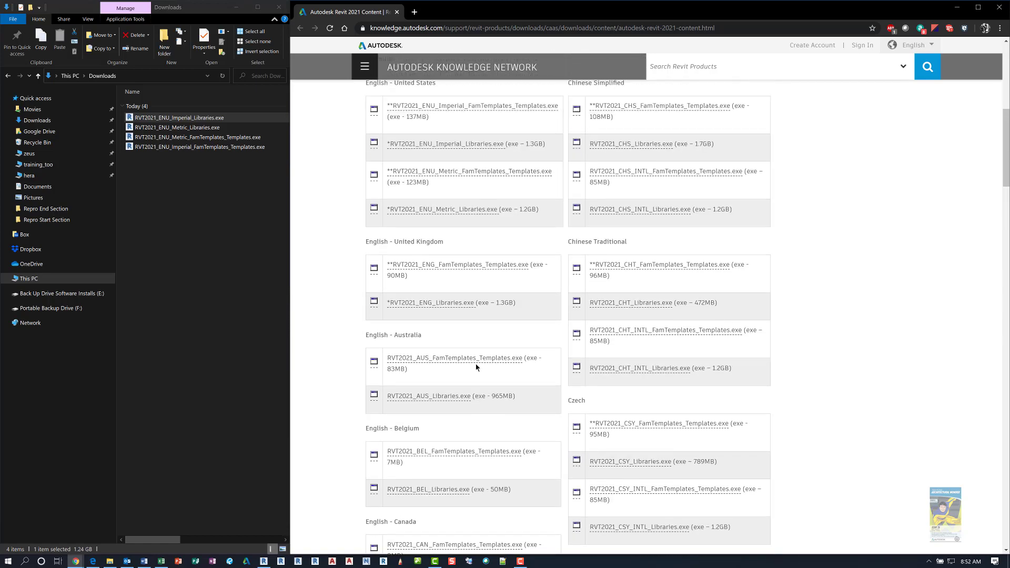
scroll(480, 316, "up", 2)
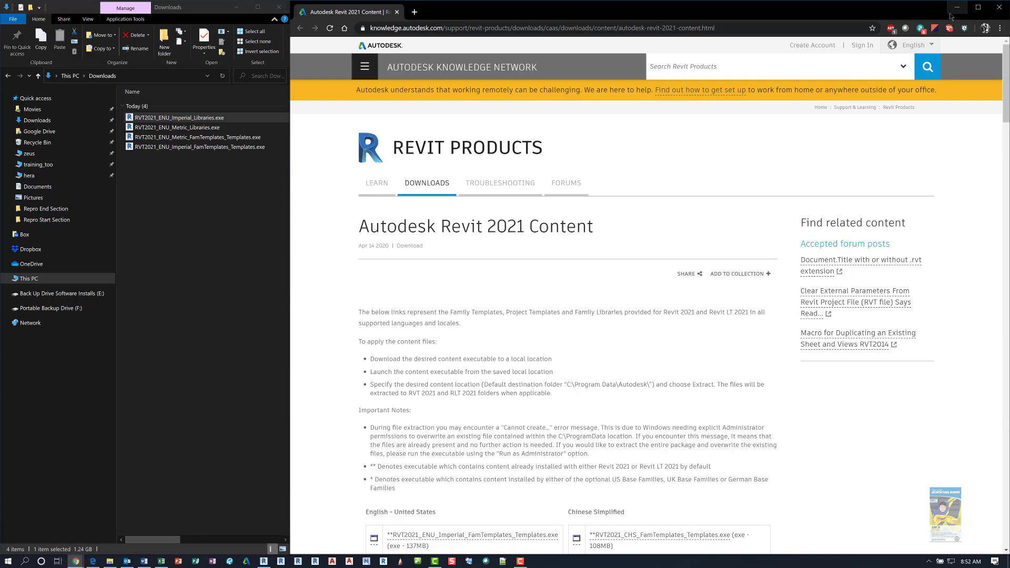
scroll(675, 282, "down", 4)
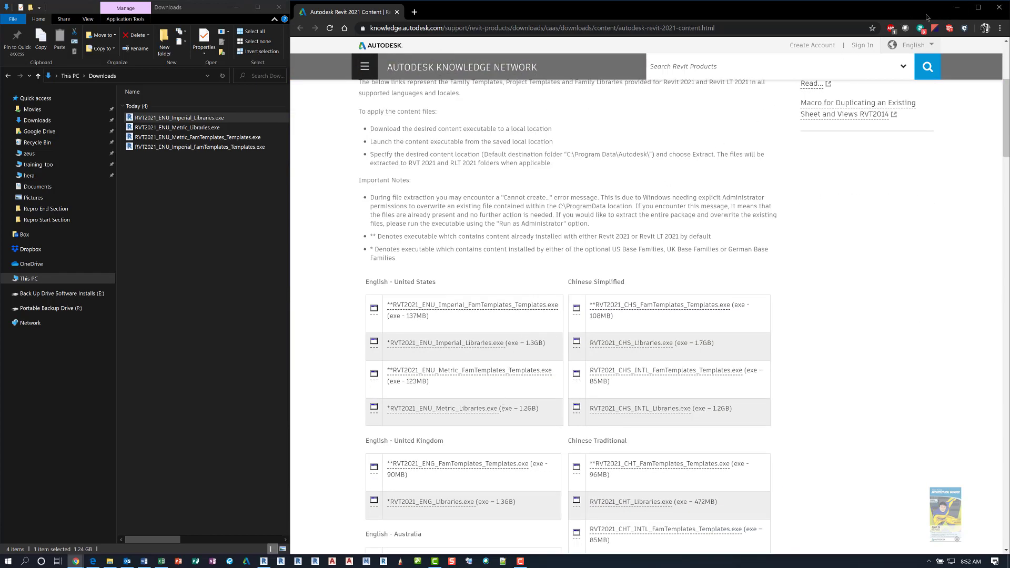
- Minimize Chrome and make the Downloads folder with the four RVT2021 installers active
left_click(957, 7)
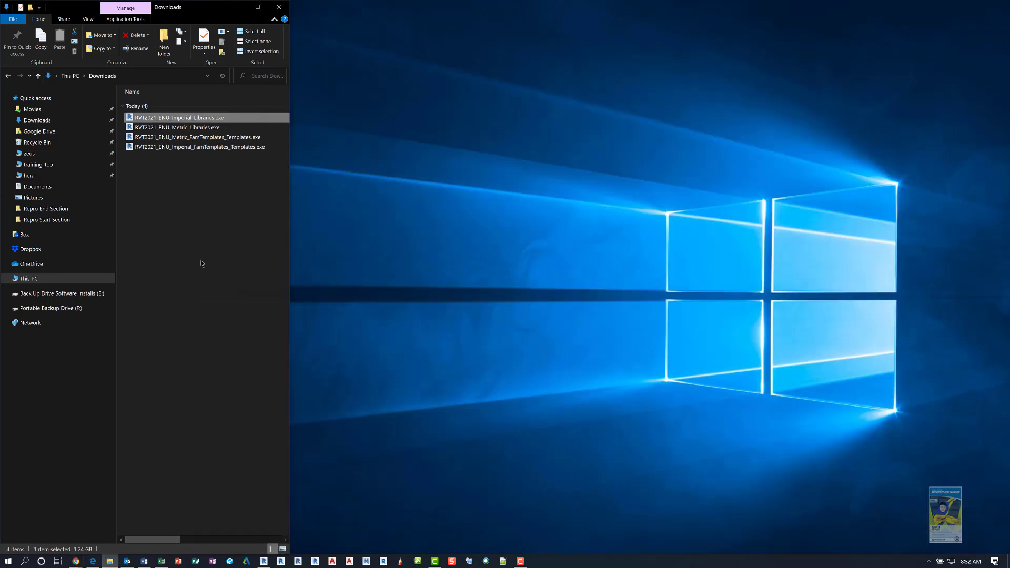
left_click(263, 265)
left_click(98, 78)
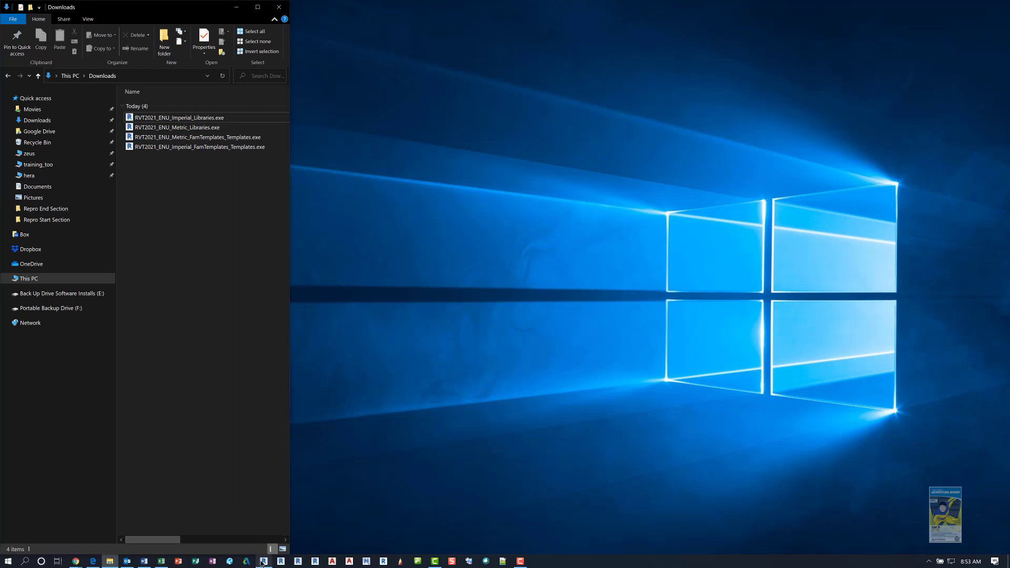
- Review the template paths under File Locations in Revit Options, then cancel without changes
left_click(264, 562)
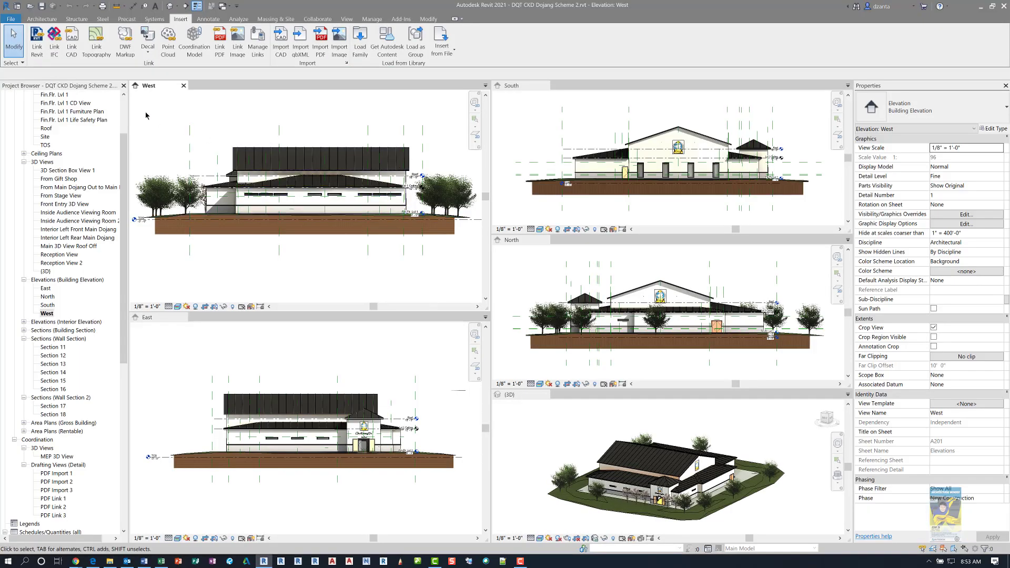
left_click(11, 19)
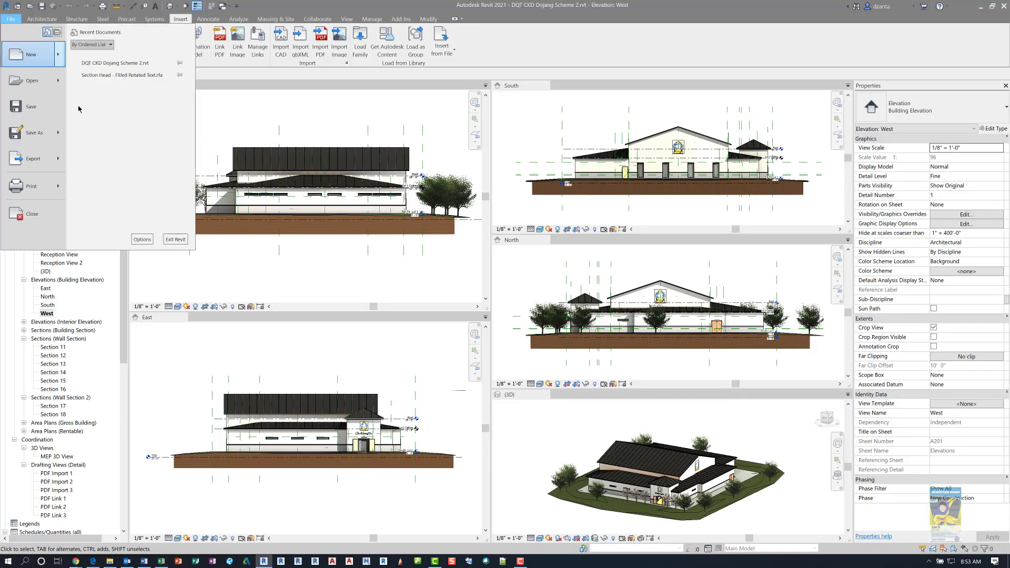
left_click(142, 239)
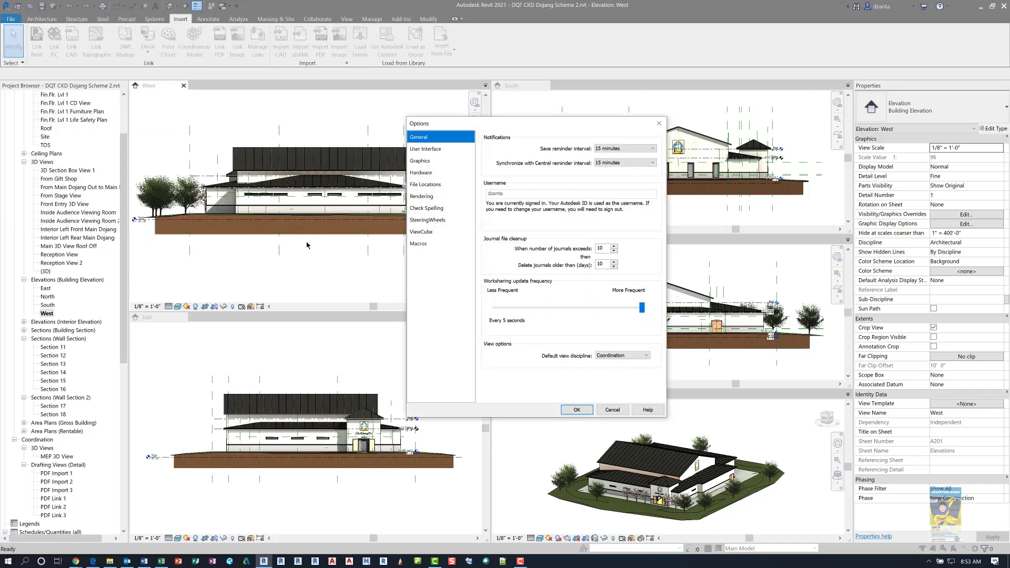
left_click(425, 184)
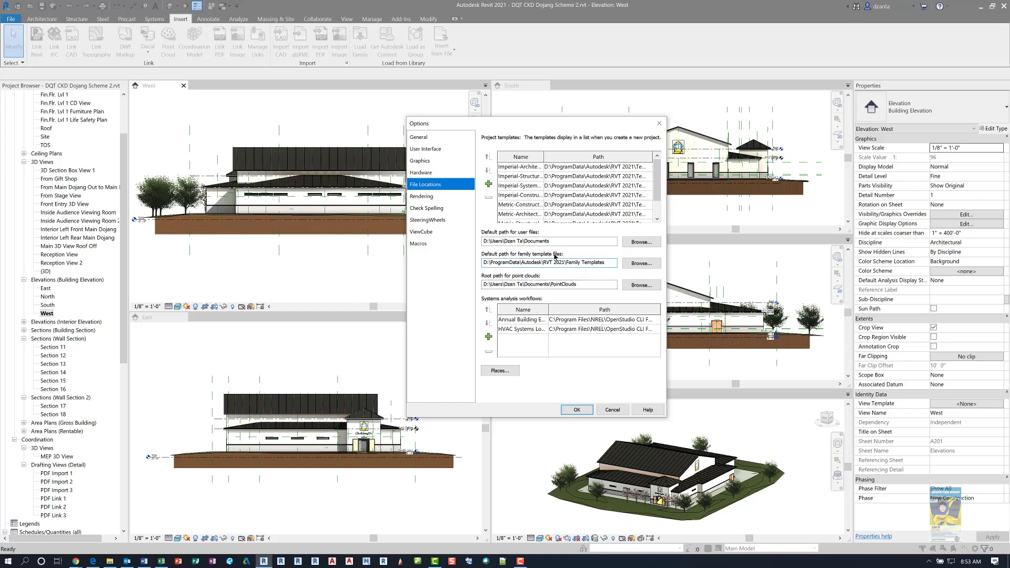
left_click(612, 409)
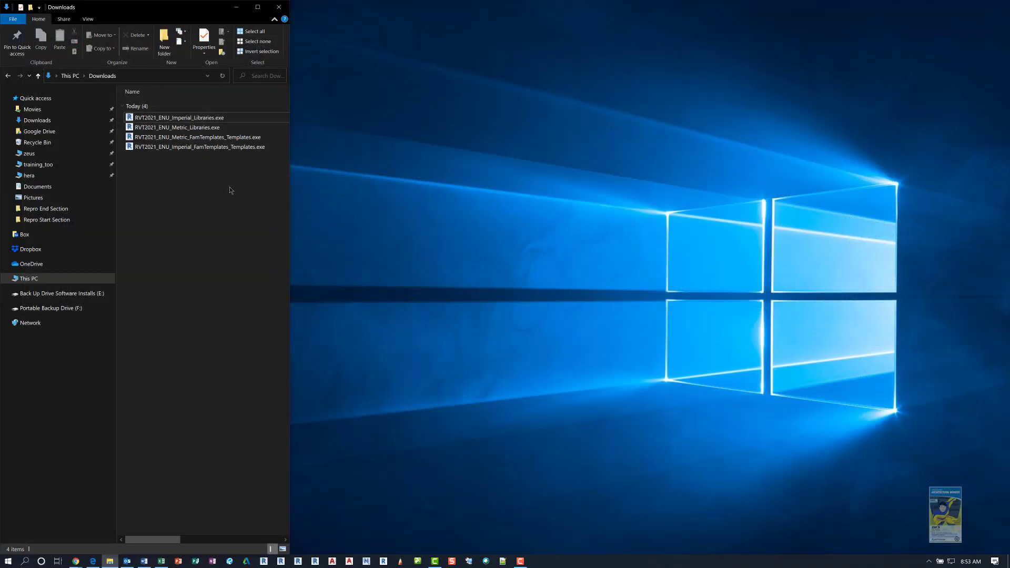
- Run RVT2021_ENU_Imperial_Libraries.exe and extract its content to D:\ProgramData\Autodesk
double_click(186, 118)
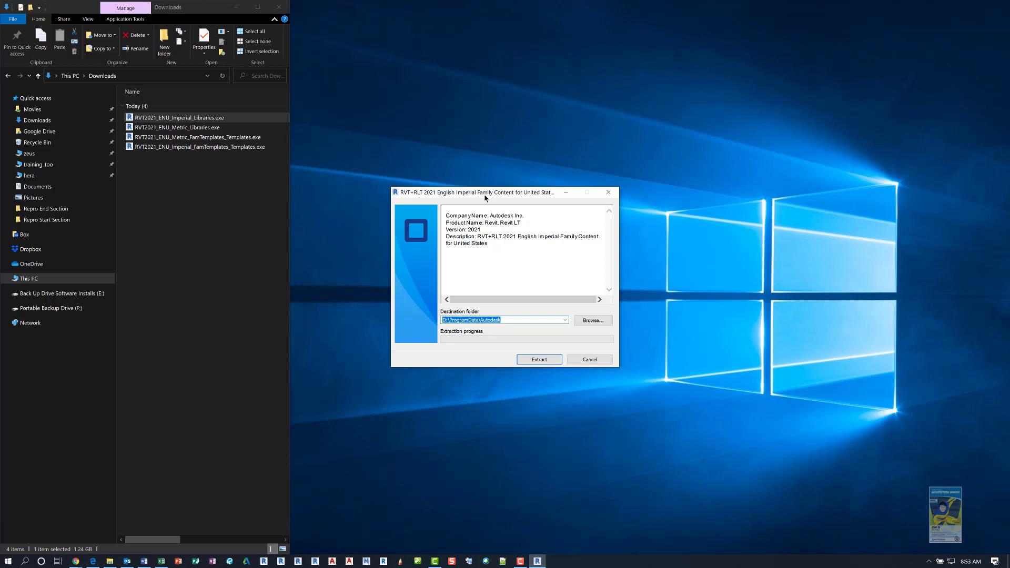
left_click(535, 362)
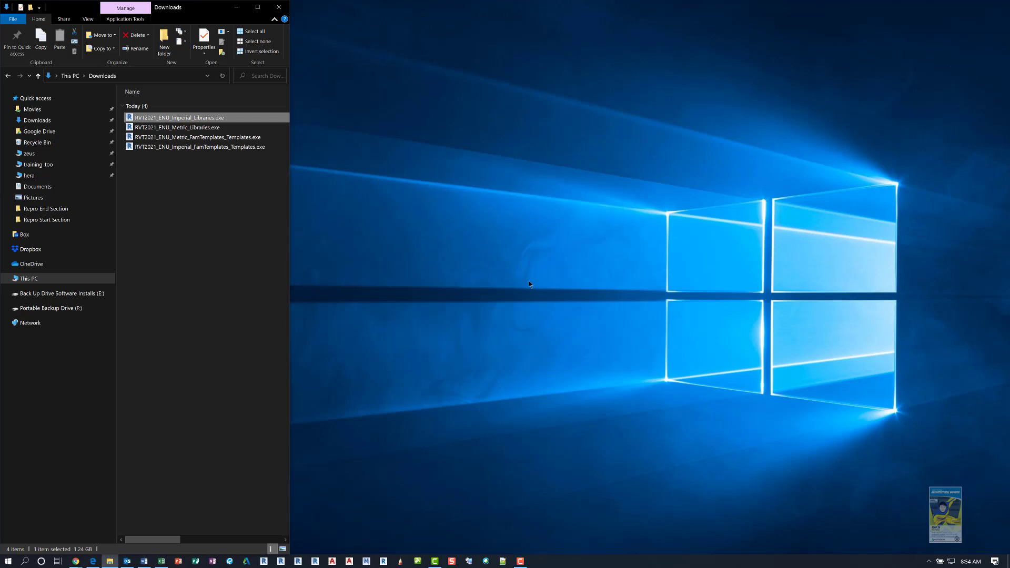
- Extract RVT2021_ENU_Metric_Libraries.exe to D:\ProgramData\Autodesk, then close the Downloads window
left_click(234, 214)
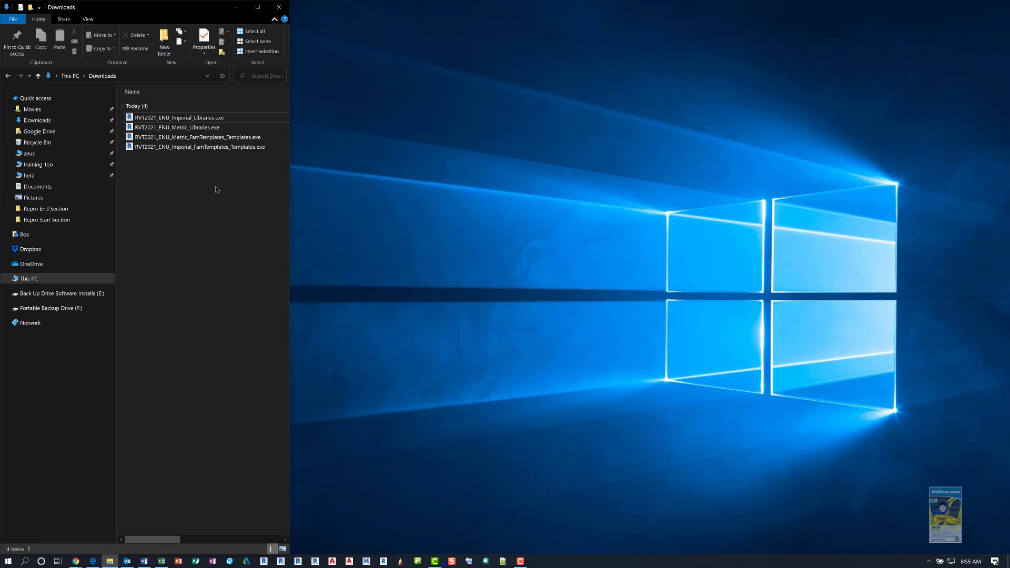
double_click(190, 130)
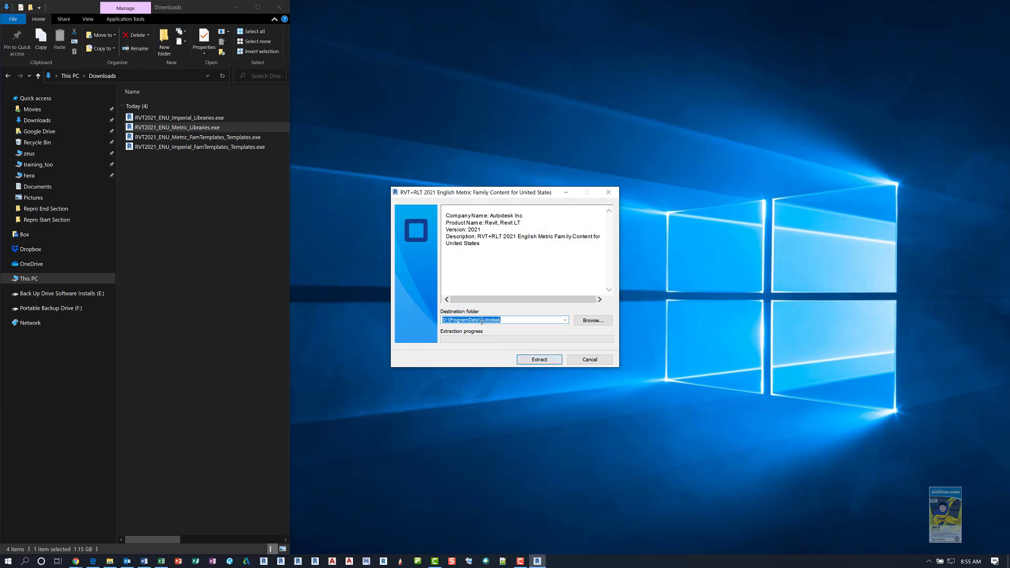
left_click(534, 360)
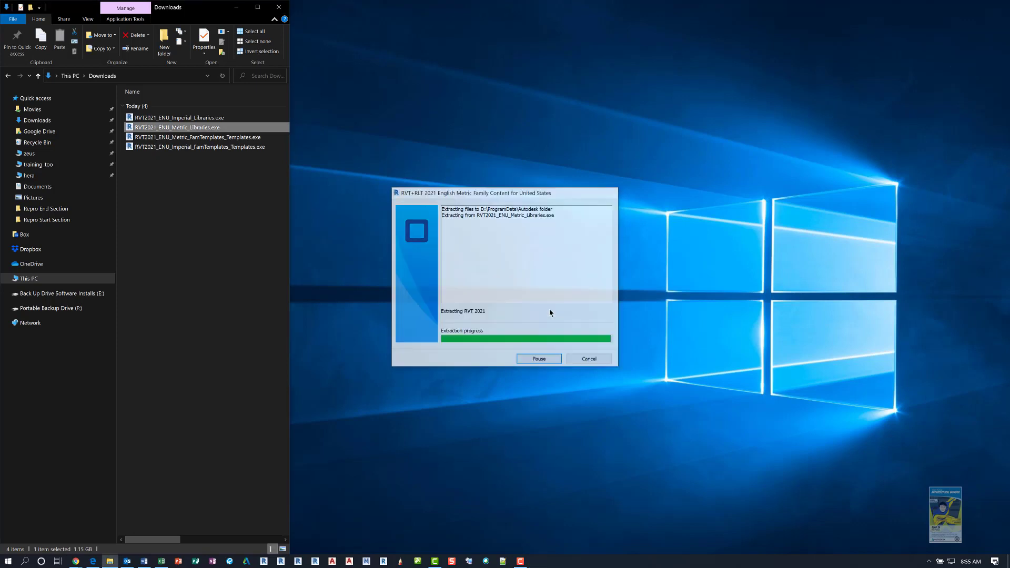
left_click(449, 245)
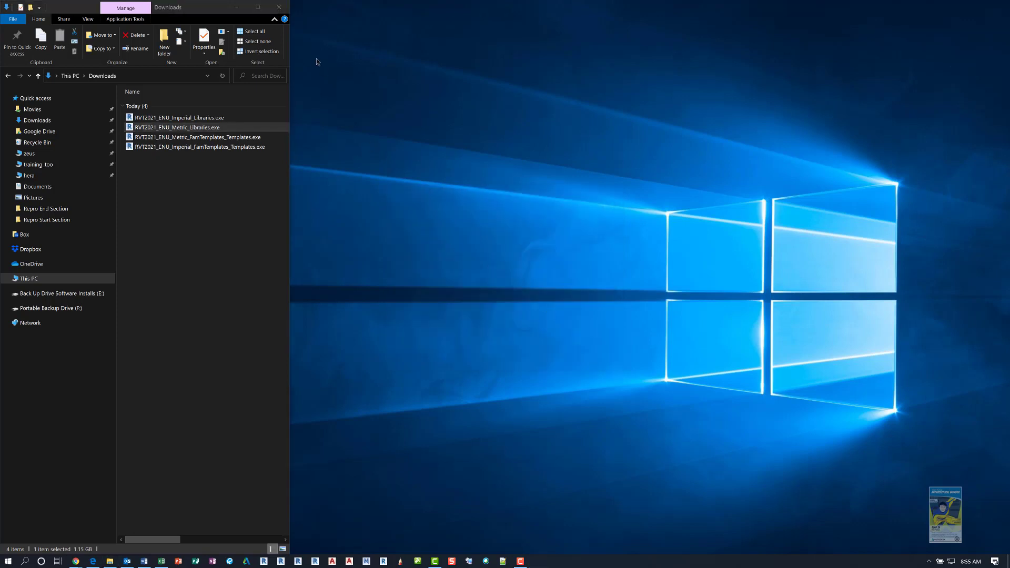
left_click(283, 9)
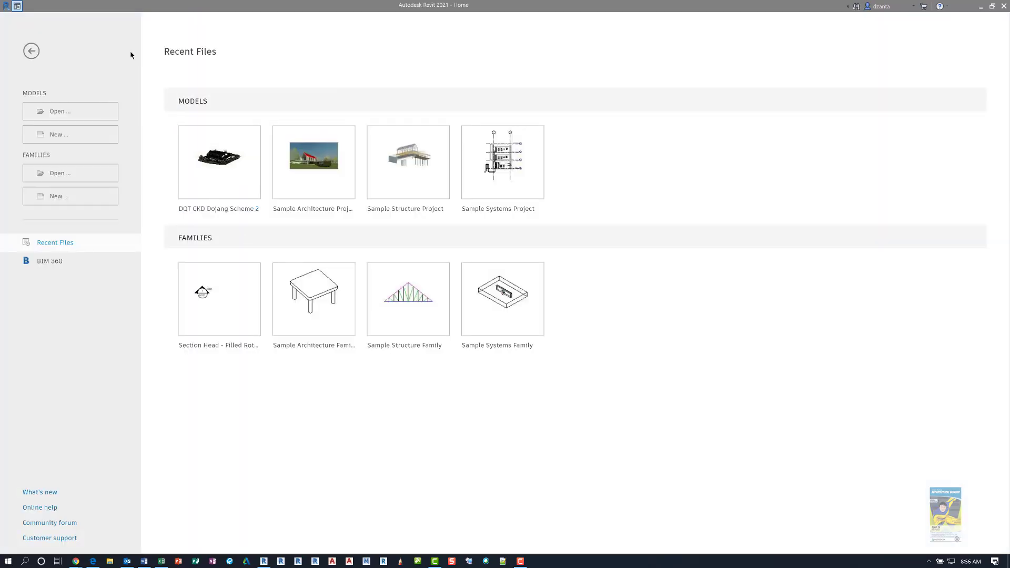
- Start a new project, keeping Imperial-Architectural Template as the template file
left_click(67, 138)
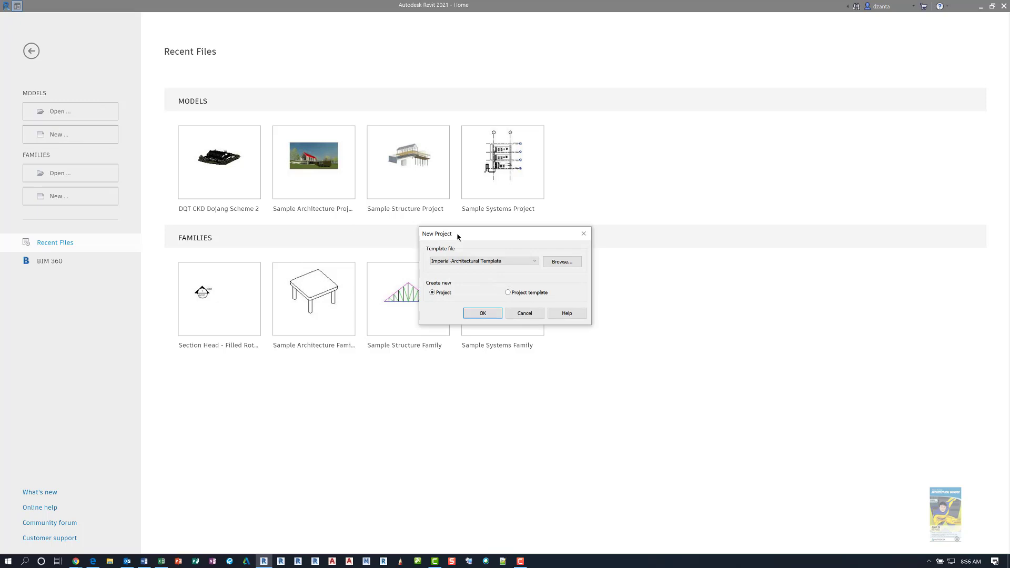
left_click(500, 261)
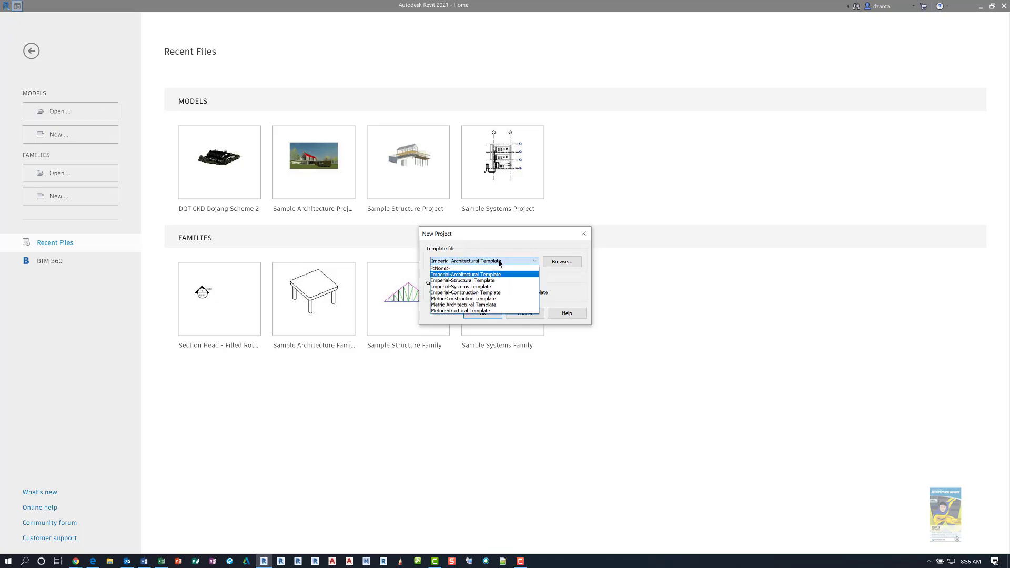
left_click(499, 262)
left_click(561, 264)
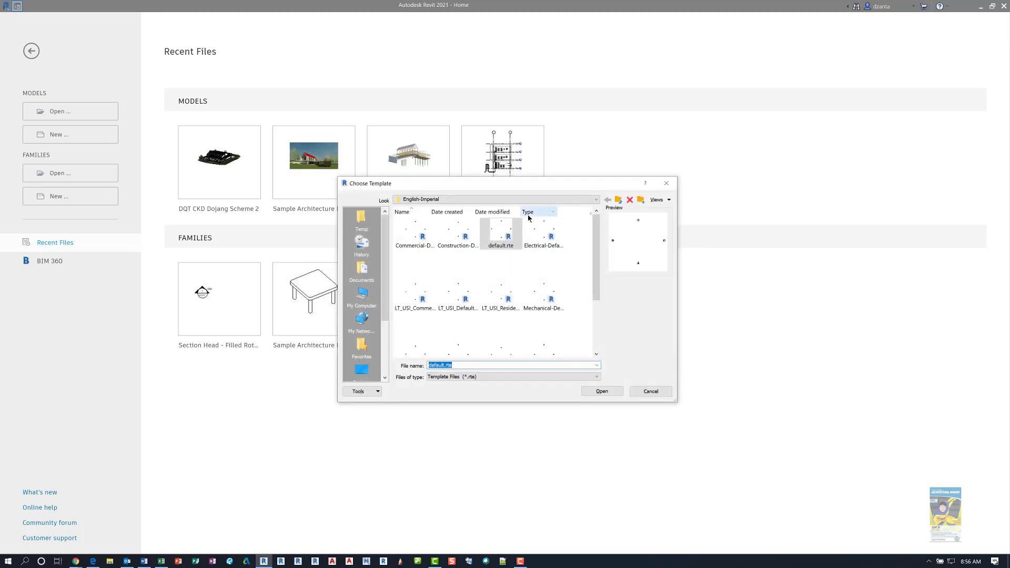
left_click_drag(675, 401, 768, 466)
left_click(757, 199)
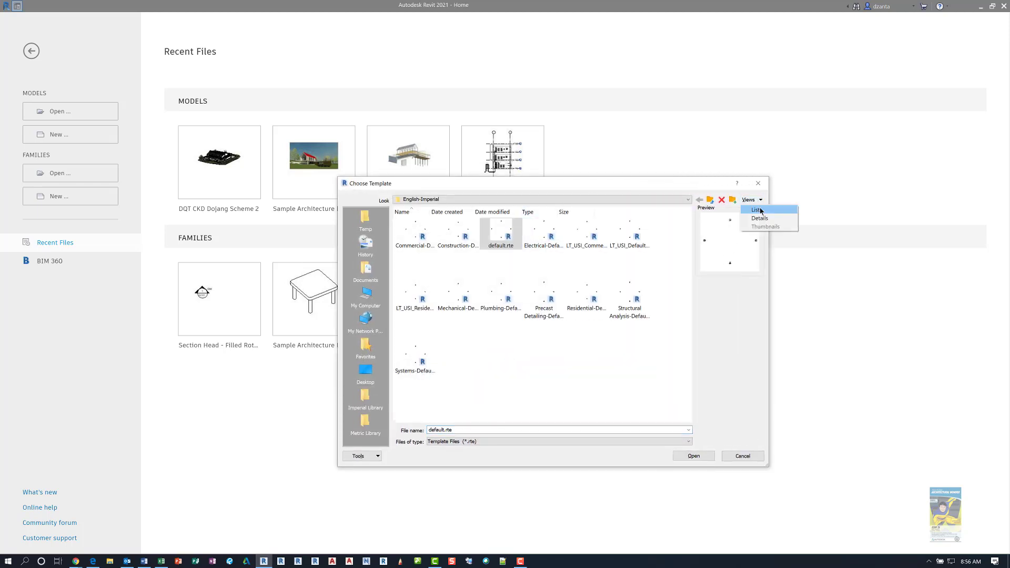
left_click(760, 216)
left_click(757, 200)
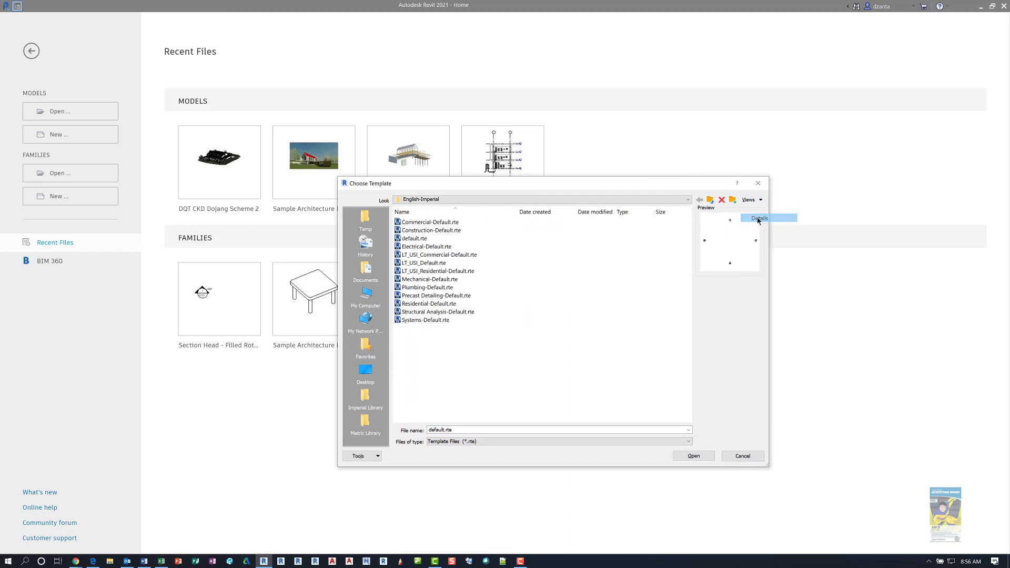
left_click(759, 217)
left_click(458, 200)
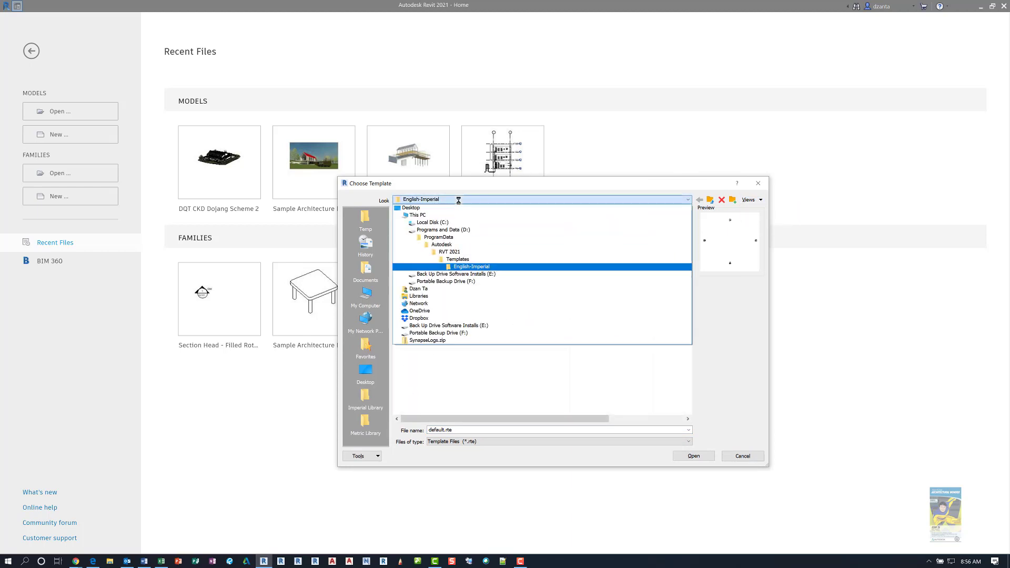
left_click(481, 259)
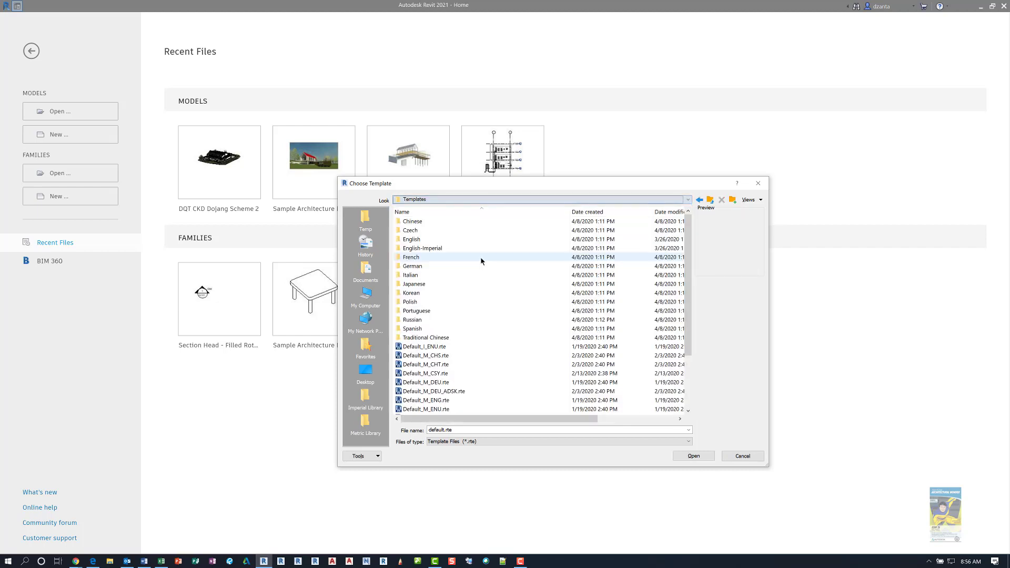
double_click(422, 248)
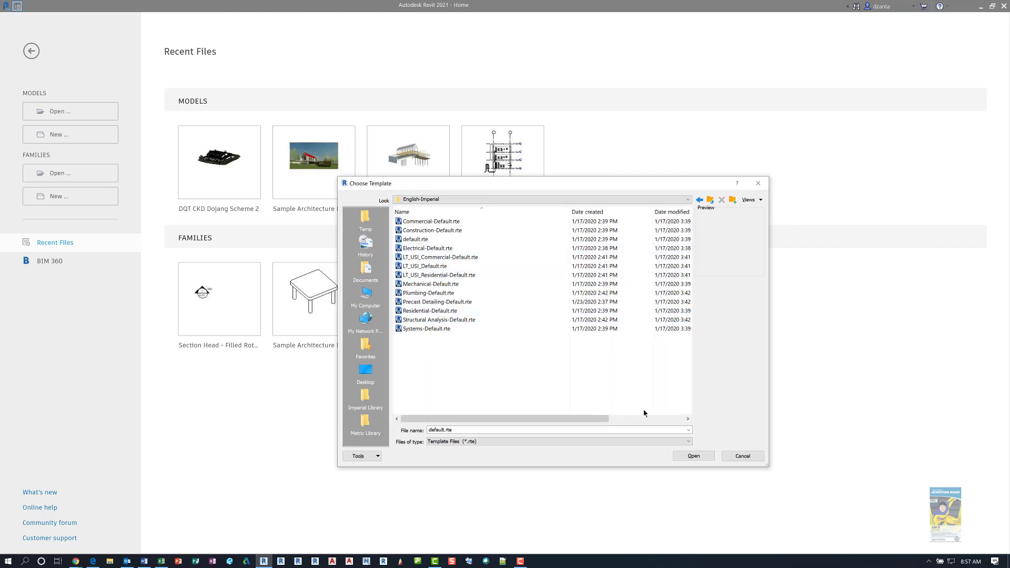
left_click(727, 454)
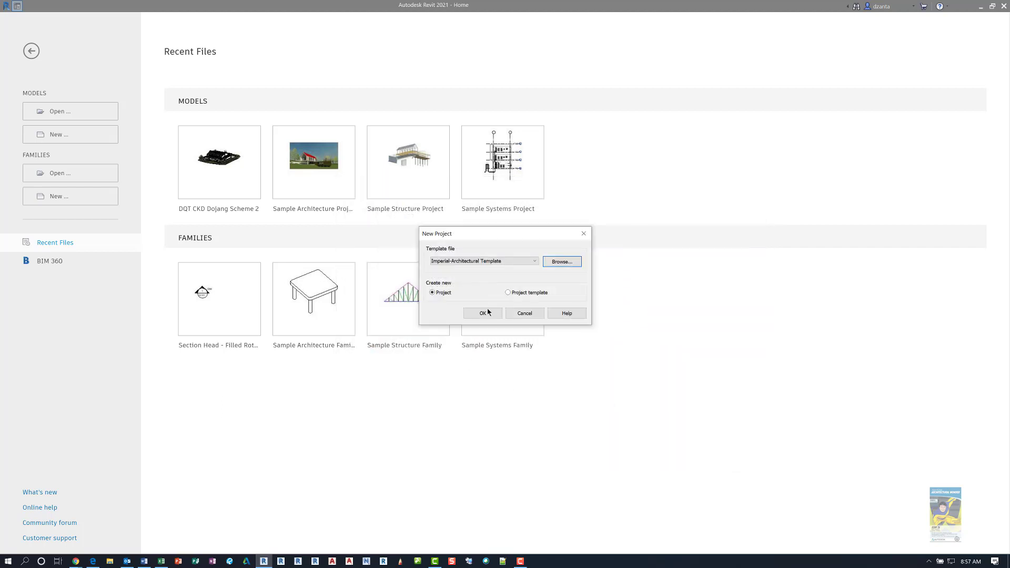
- Confirm the New Project dialog to create Project1 on the Imperial-Architectural template
left_click(488, 312)
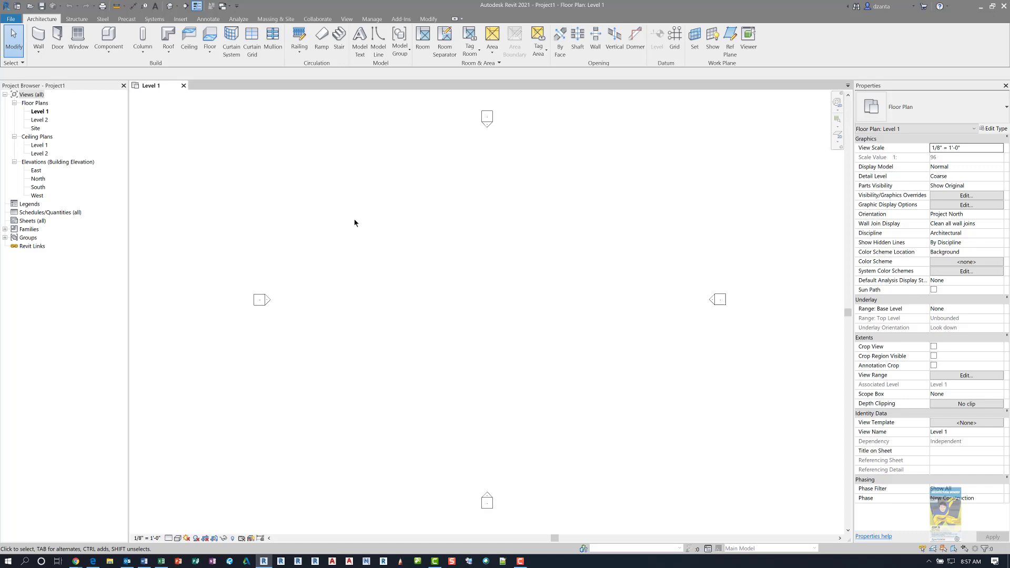
left_click(17, 20)
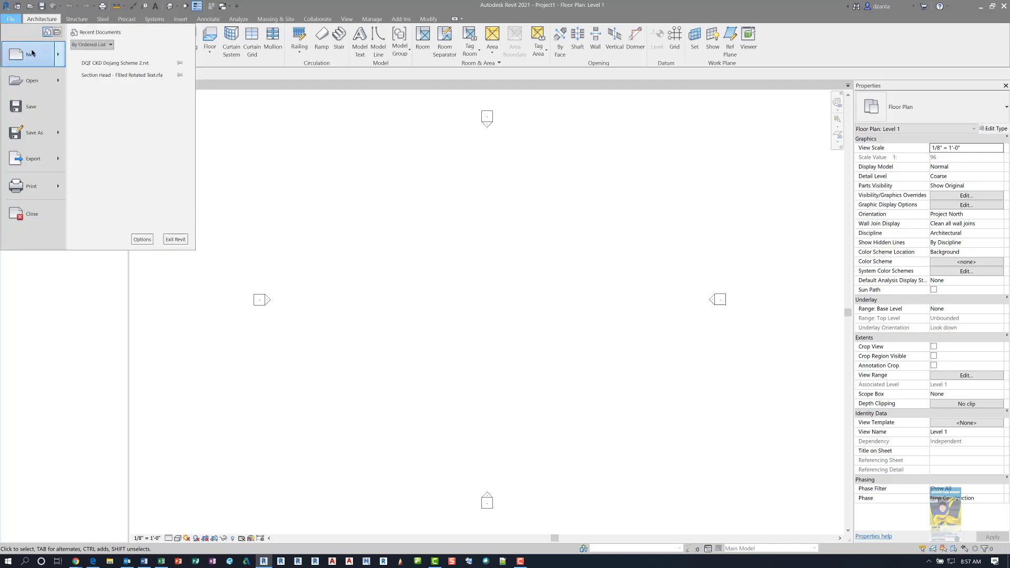
- Start a new family and go to the Family Templates > English-Imperial folder
mouse_move(32, 55)
left_click(100, 84)
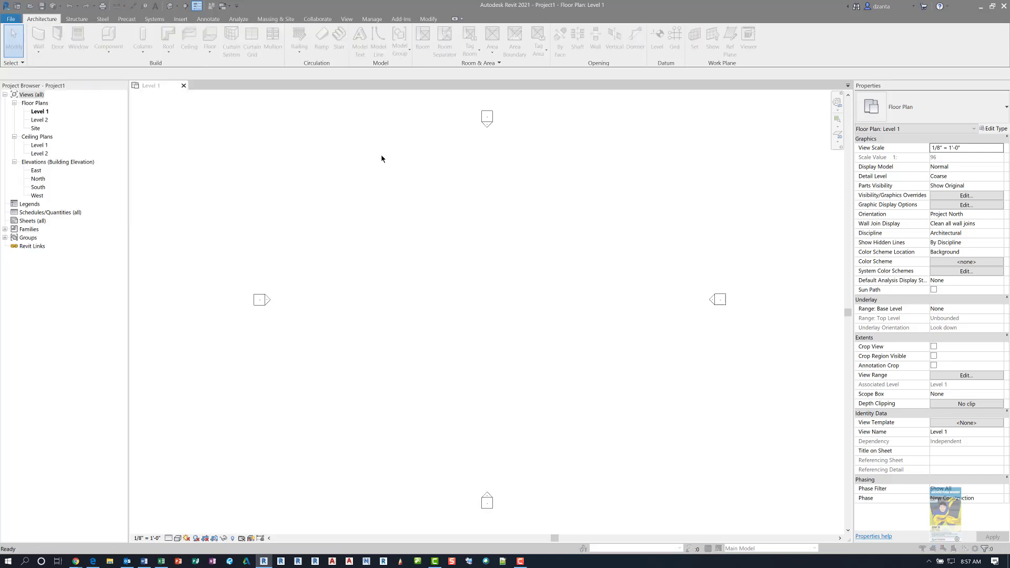
left_click_drag(469, 185, 427, 169)
left_click(435, 182)
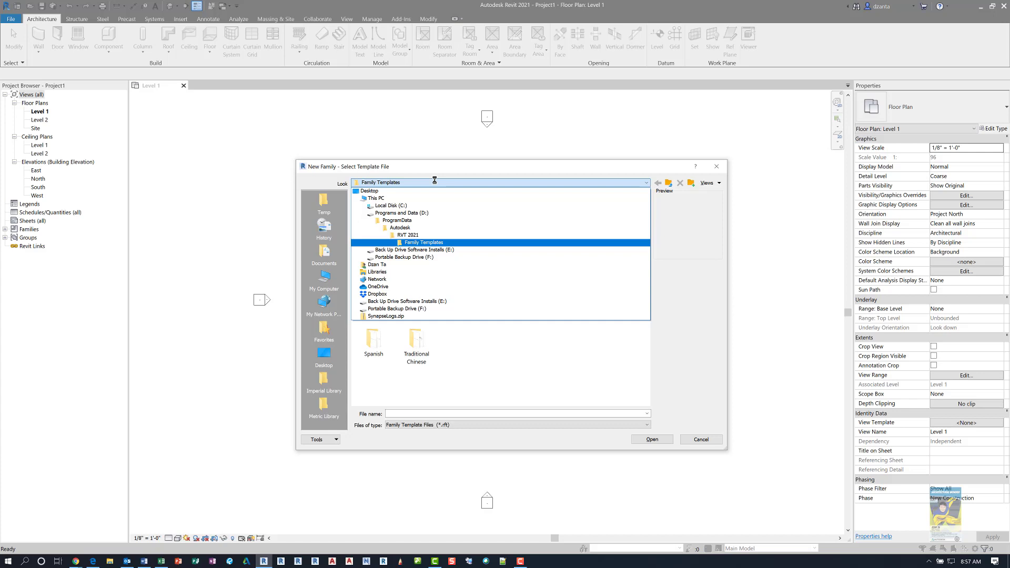
left_click(434, 182)
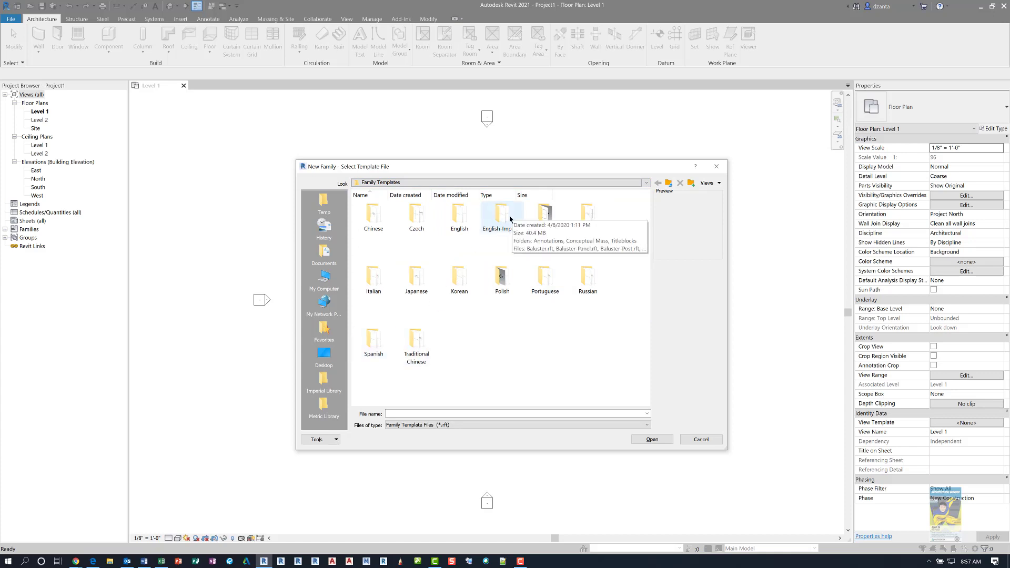
double_click(510, 217)
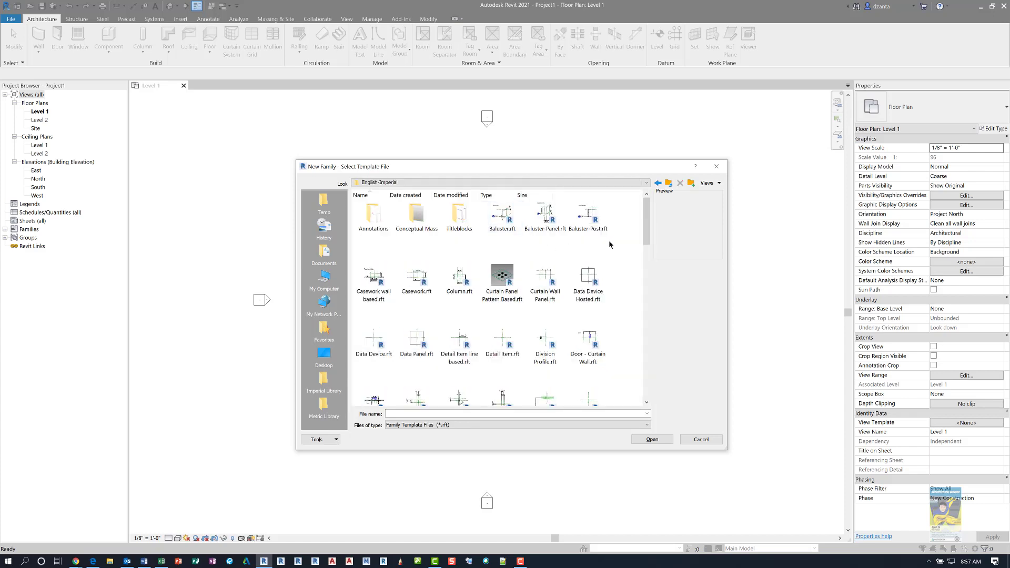
- Switch the template list to Details view and select Generic Model.rft
left_click_drag(646, 227, 644, 280)
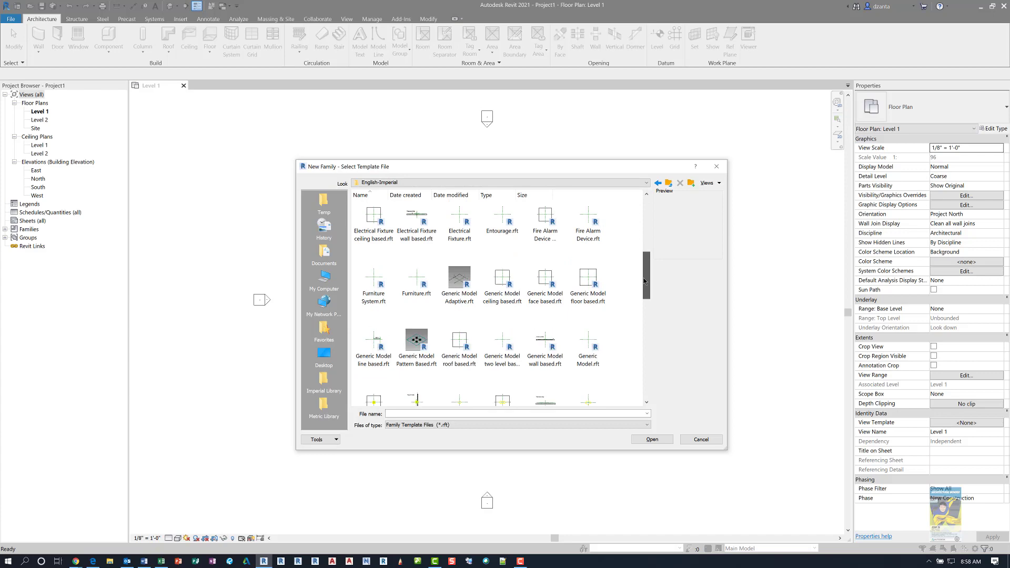
left_click(709, 182)
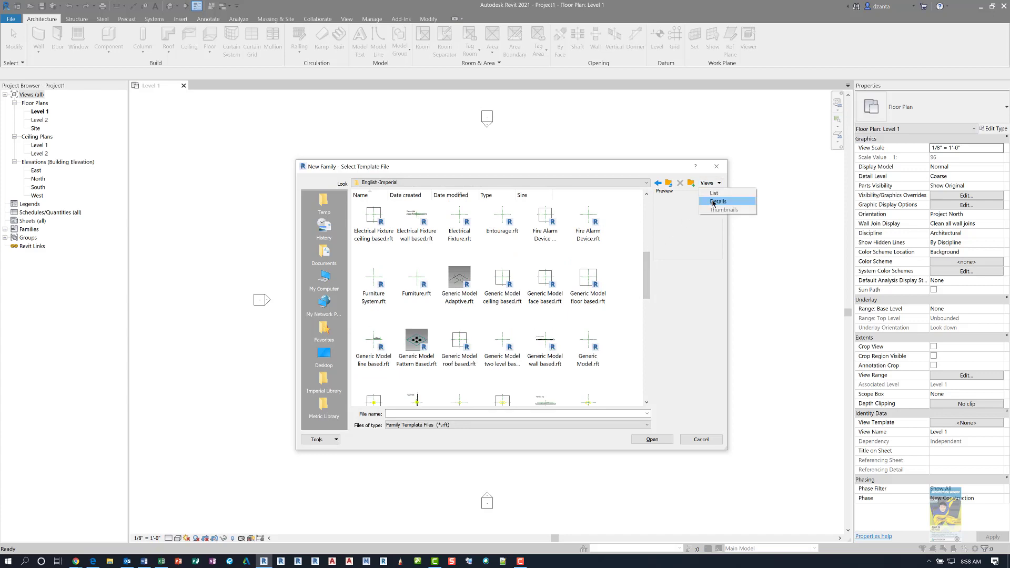
left_click(717, 201)
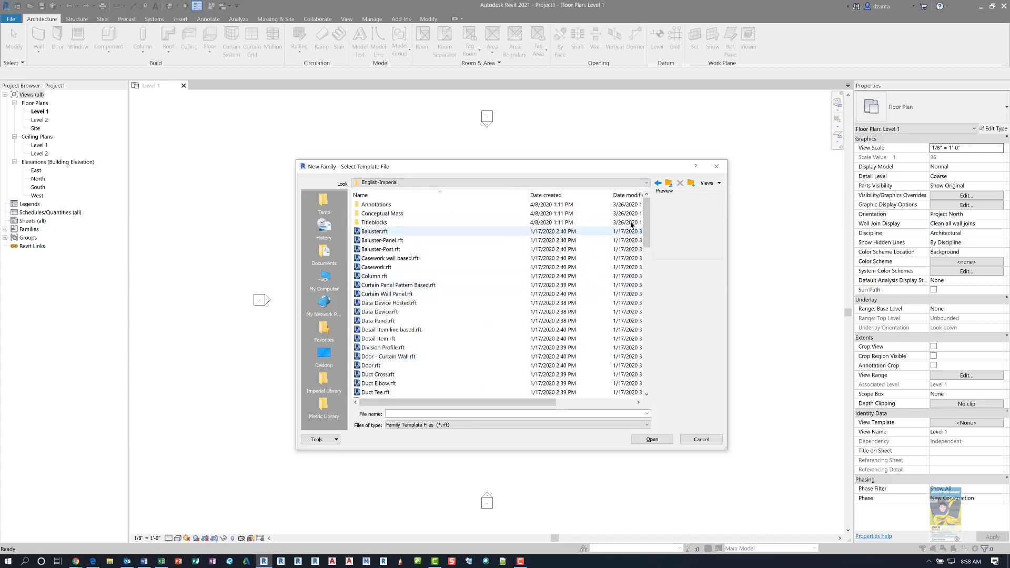
mouse_move(649, 221)
left_mouse_down()
mouse_move(633, 331)
mouse_move(635, 313)
left_mouse_up()
left_click(497, 249)
key("Up")
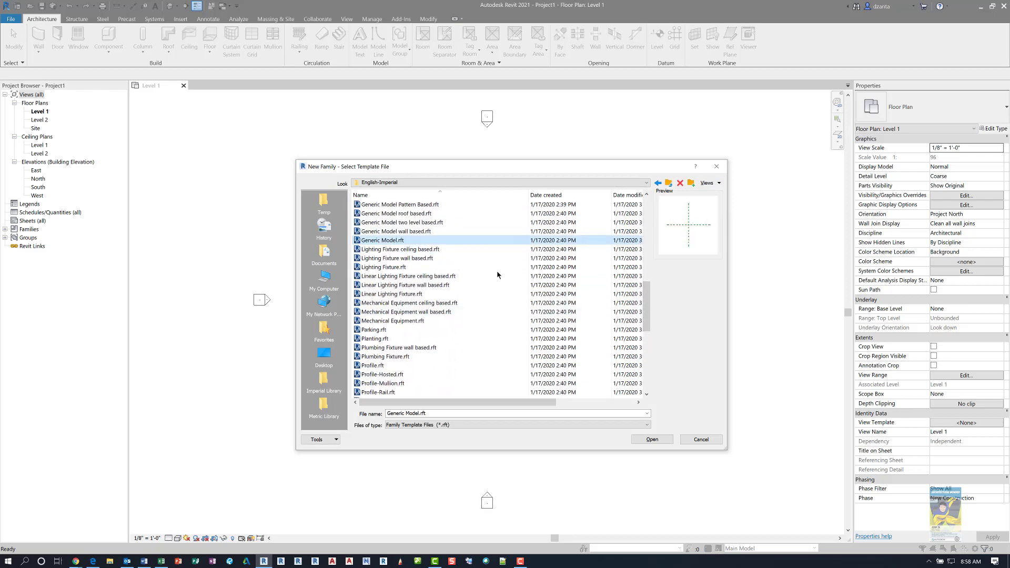
- Open Generic Model.rft to create Family1 in the family editor
left_click(659, 443)
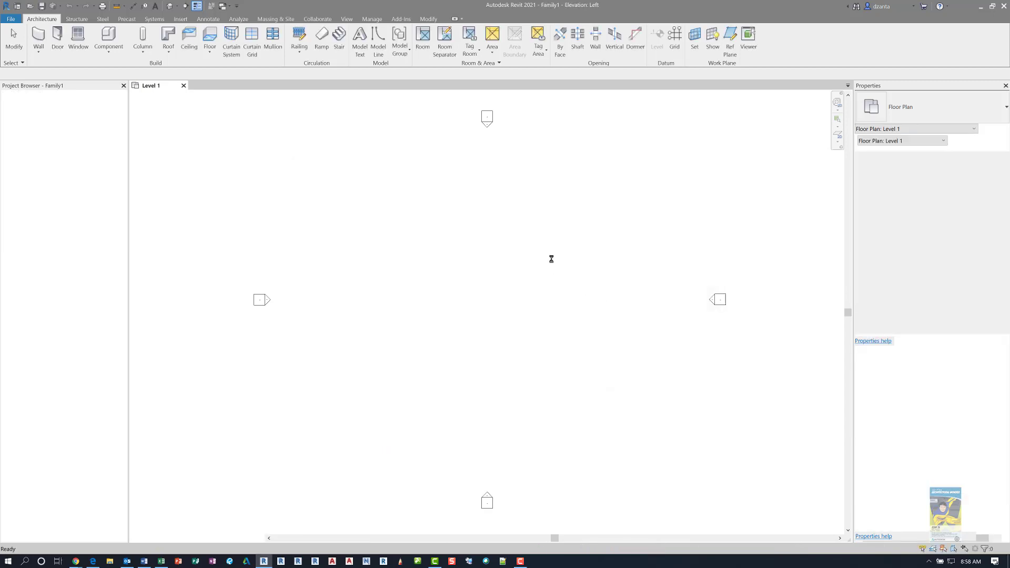